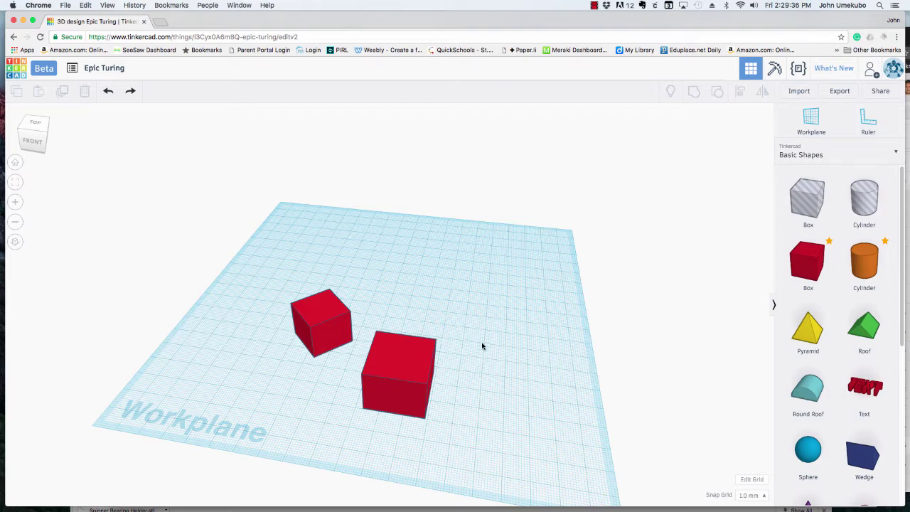
# Move the front red cube right and further back, then select the right cube.
pyautogui.moveTo(482, 346)
pyautogui.mouseDown(button='right')
pyautogui.moveTo(486, 320)
pyautogui.moveTo(471, 338)
pyautogui.mouseUp(button='right')
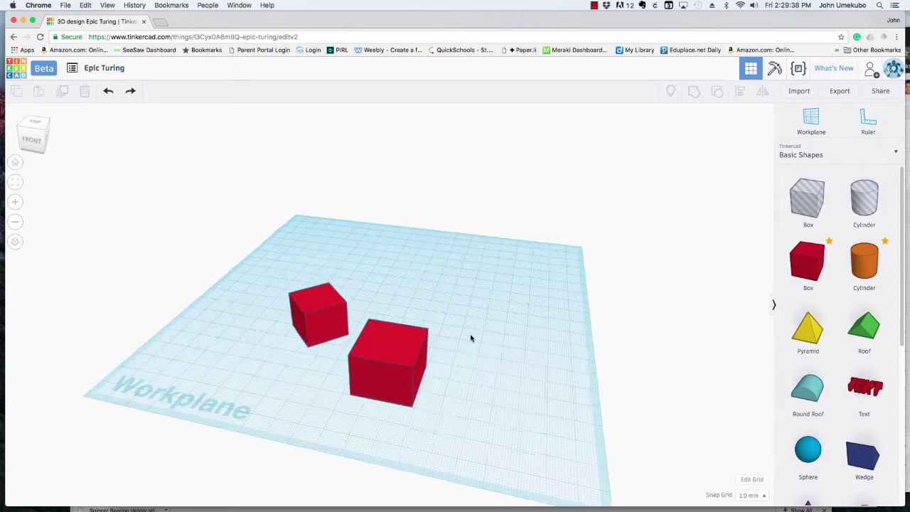
pyautogui.moveTo(395, 364); pyautogui.dragTo(455, 344)
pyautogui.click(527, 343)
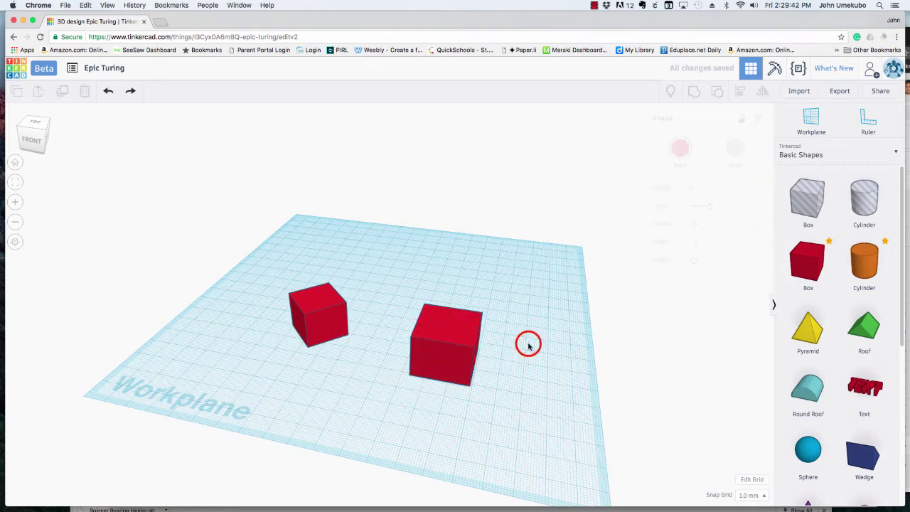
pyautogui.click(435, 339)
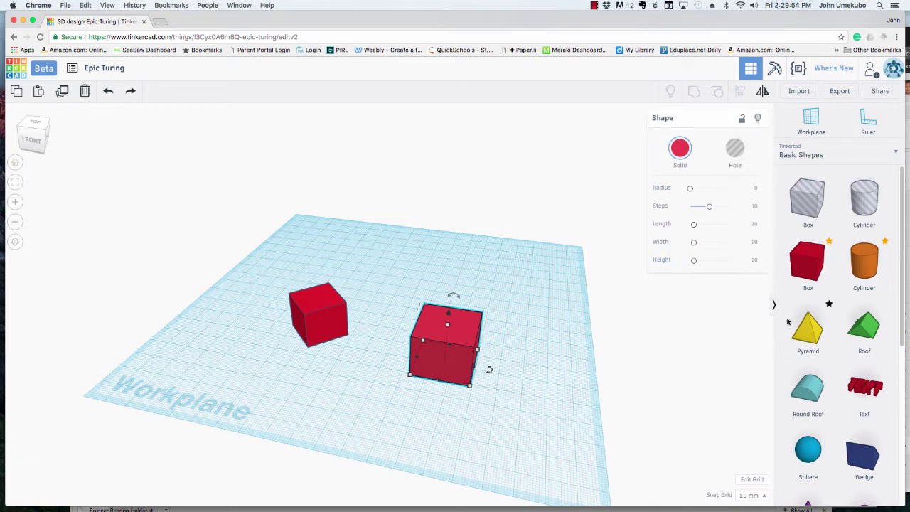
# Move the right red box further back on the workplane and zoom in.
pyautogui.moveTo(437, 348); pyautogui.dragTo(435, 303)
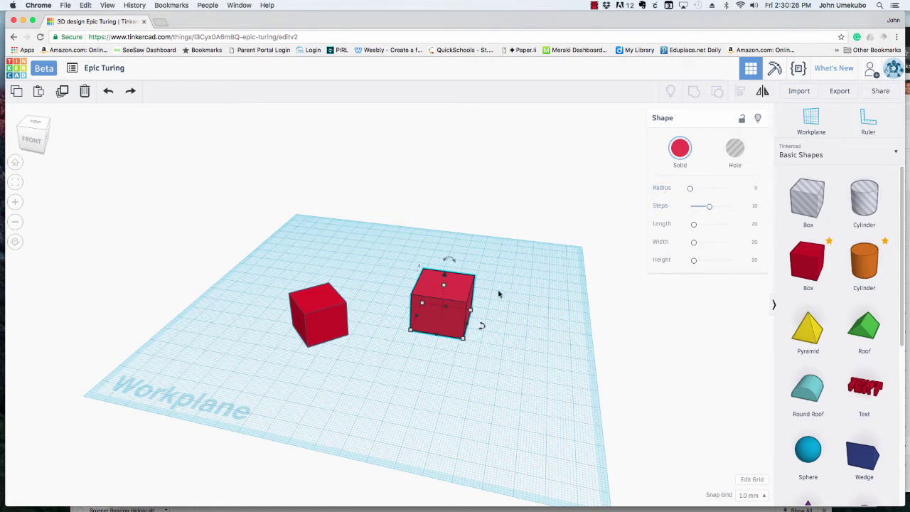
pyautogui.scroll(5, 498, 292)
pyautogui.scroll(3, 468, 294)
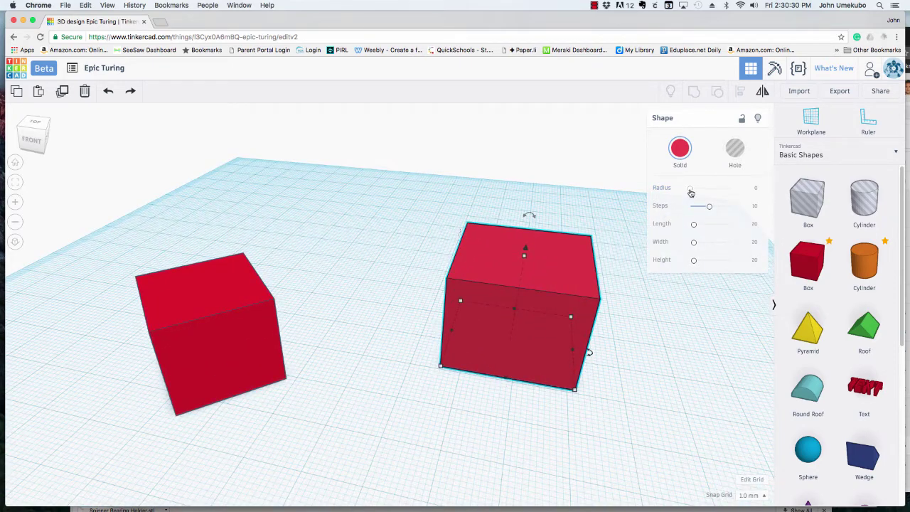
# Set the right box's Radius to 2.87 to round its edges.
pyautogui.moveTo(691, 192); pyautogui.dragTo(698, 192)
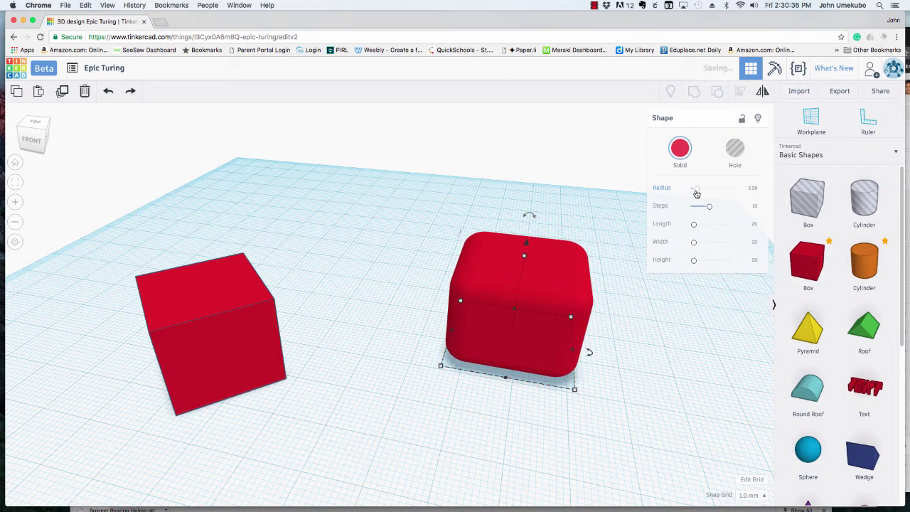
pyautogui.moveTo(541, 306); pyautogui.dragTo(572, 292, button='right')
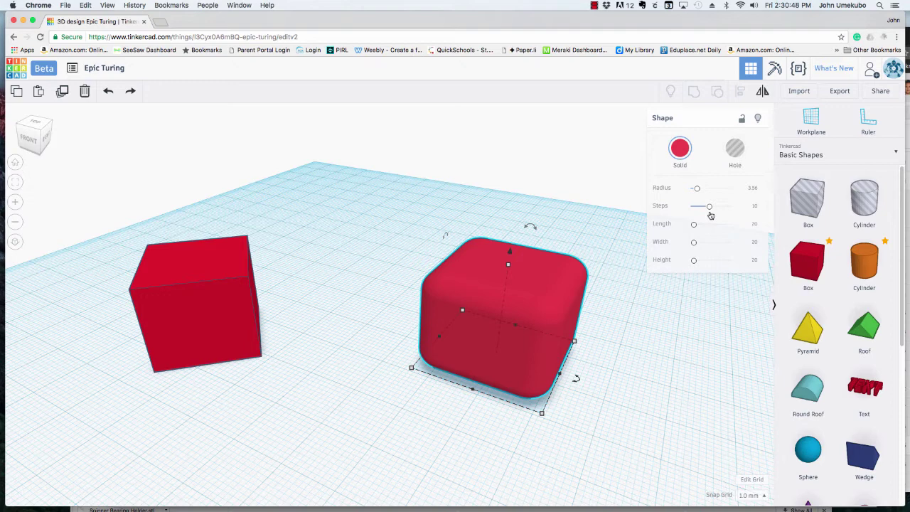
pyautogui.moveTo(697, 190)
pyautogui.mouseDown()
pyautogui.moveTo(709, 192)
pyautogui.moveTo(694, 191)
pyautogui.moveTo(706, 206)
pyautogui.moveTo(688, 206)
pyautogui.mouseUp()
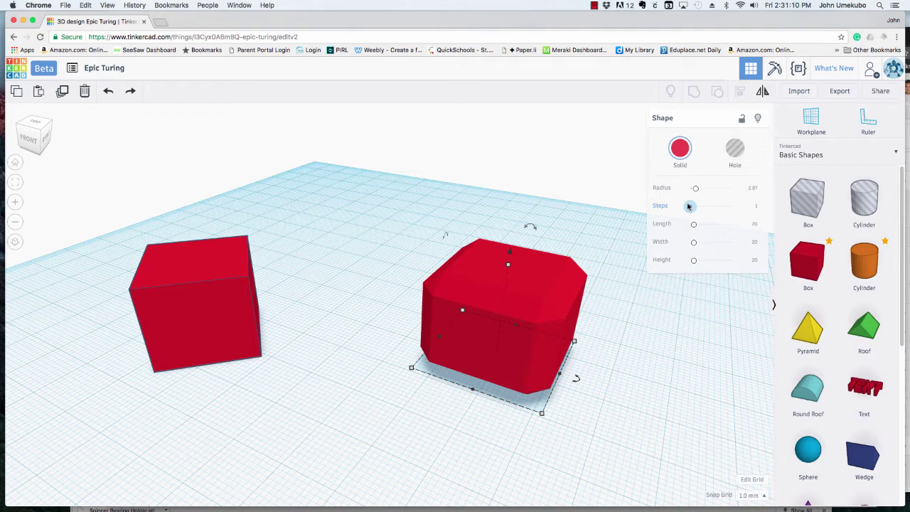
# Try 4 rounding steps on the red box, then settle on 2 steps.
pyautogui.moveTo(590, 341); pyautogui.dragTo(573, 331, button='right')
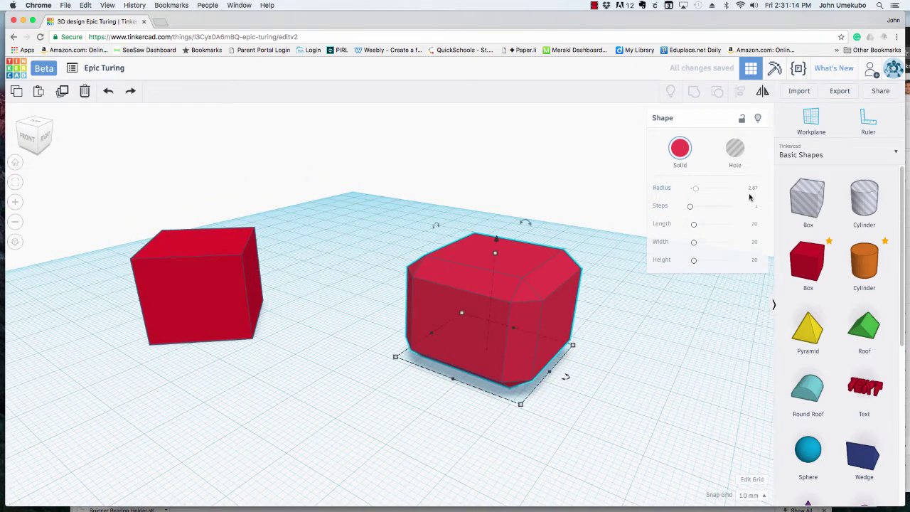
pyautogui.click(691, 206)
pyautogui.moveTo(691, 206); pyautogui.dragTo(696, 207)
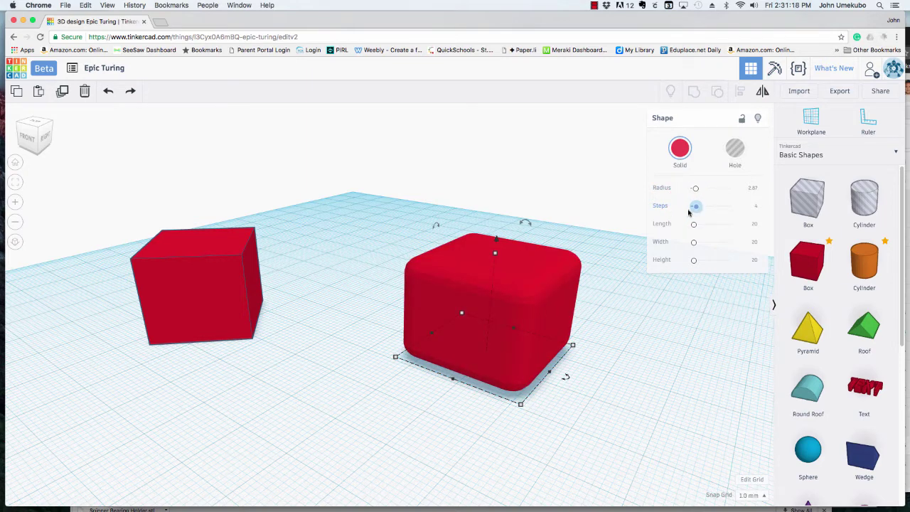
pyautogui.moveTo(538, 293); pyautogui.dragTo(636, 228, button='right')
pyautogui.moveTo(694, 207); pyautogui.dragTo(692, 207)
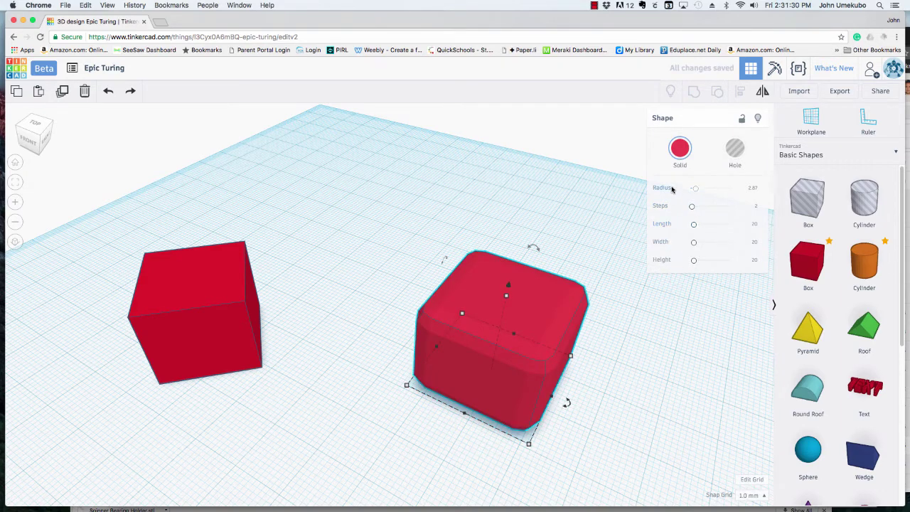
# Stretch the rounded box to length 35.71 and height 26.32, then move it back-left.
pyautogui.moveTo(695, 225); pyautogui.dragTo(695, 260)
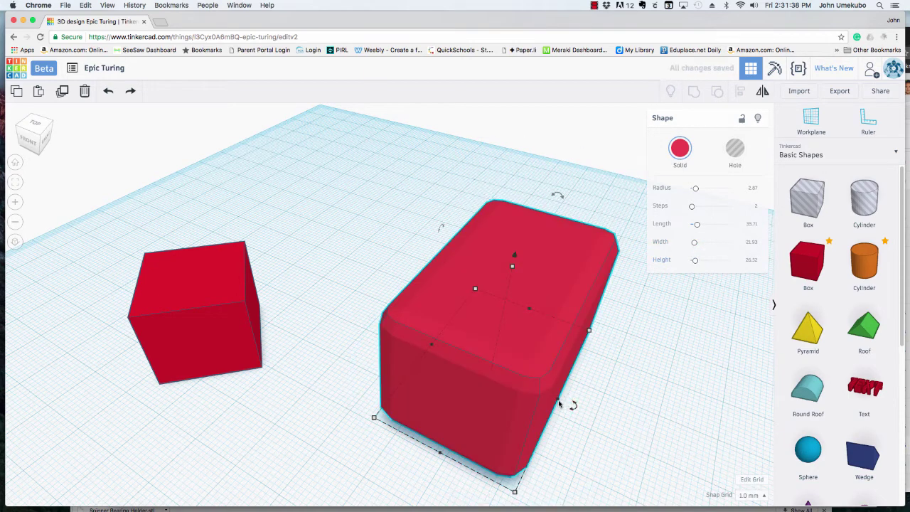
pyautogui.click(559, 400)
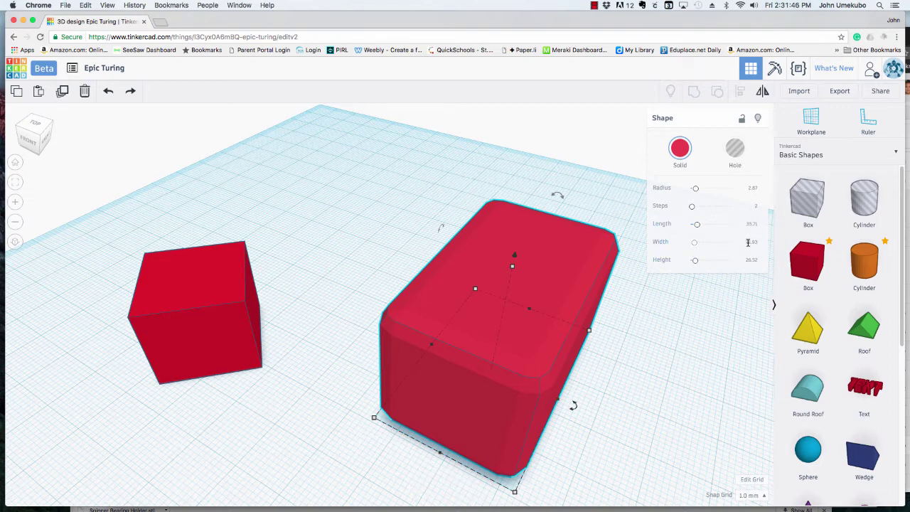
pyautogui.moveTo(681, 340); pyautogui.dragTo(660, 332, button='right')
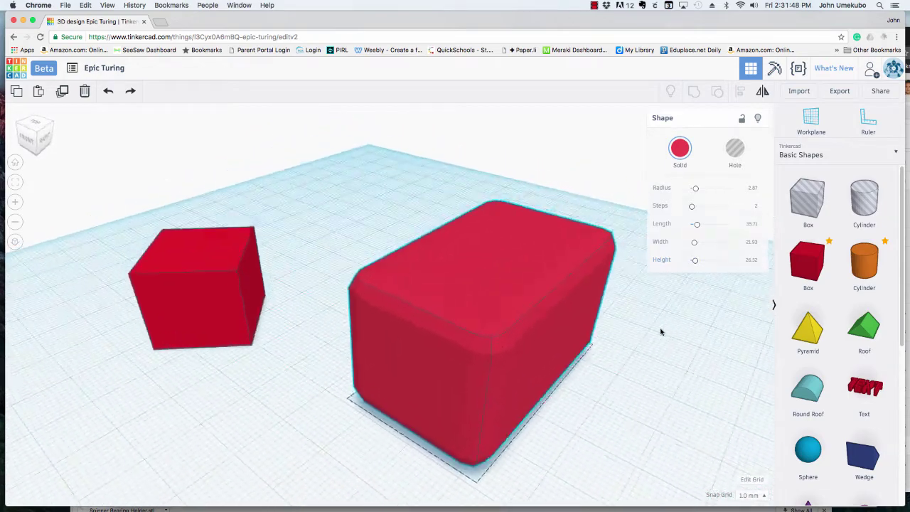
pyautogui.moveTo(548, 338); pyautogui.dragTo(455, 235)
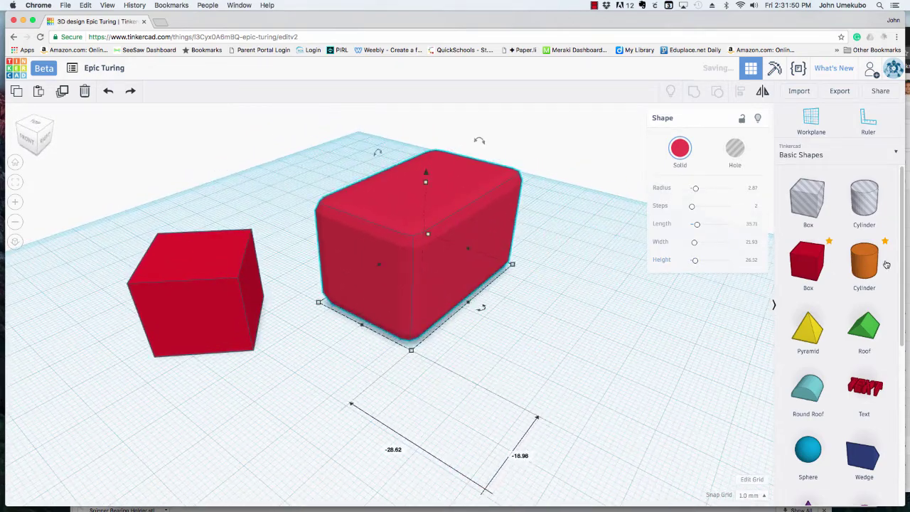
# Place an orange cylinder right of the red box and reduce its Sides to 18.
pyautogui.moveTo(886, 264); pyautogui.dragTo(568, 399)
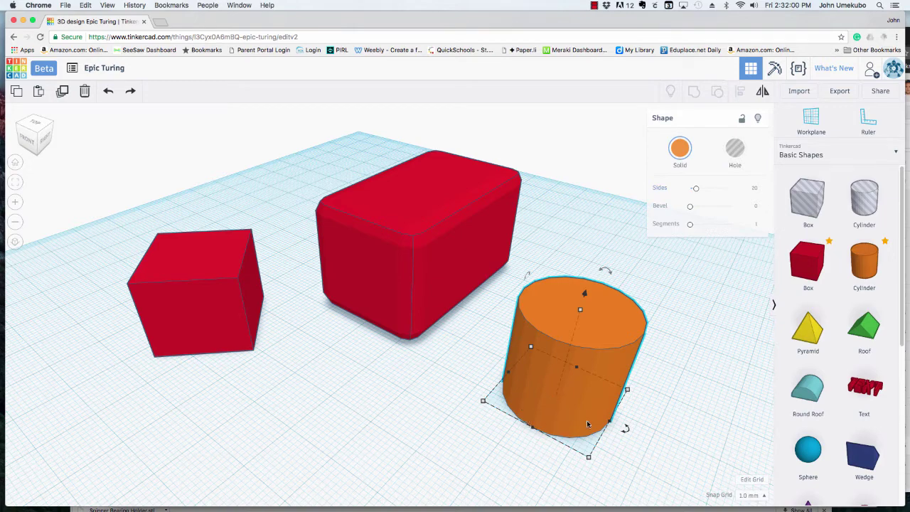
pyautogui.scroll(5, 573, 415)
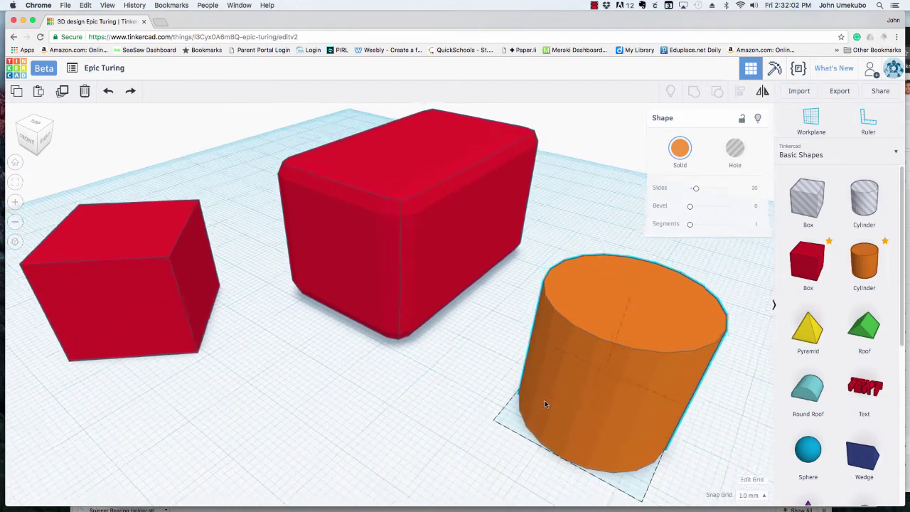
pyautogui.scroll(4, 441, 356)
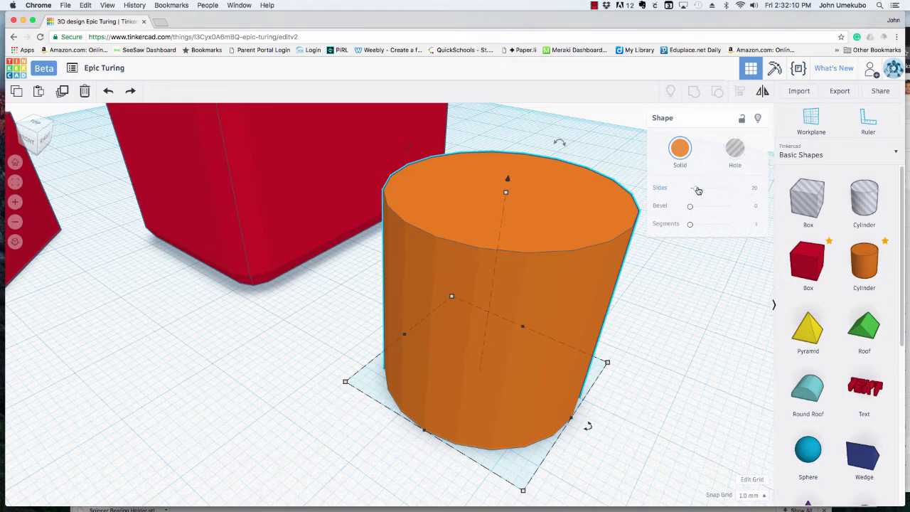
pyautogui.moveTo(695, 188); pyautogui.dragTo(712, 190)
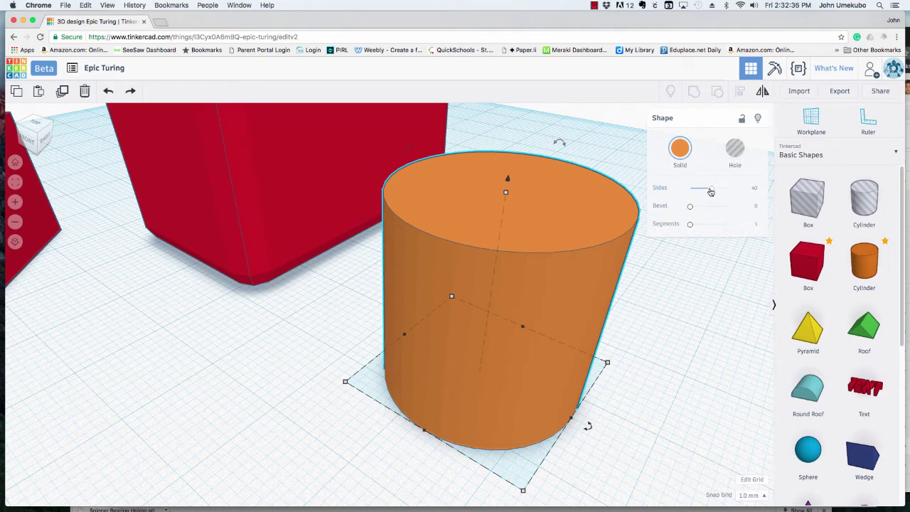
pyautogui.moveTo(711, 192); pyautogui.dragTo(694, 192)
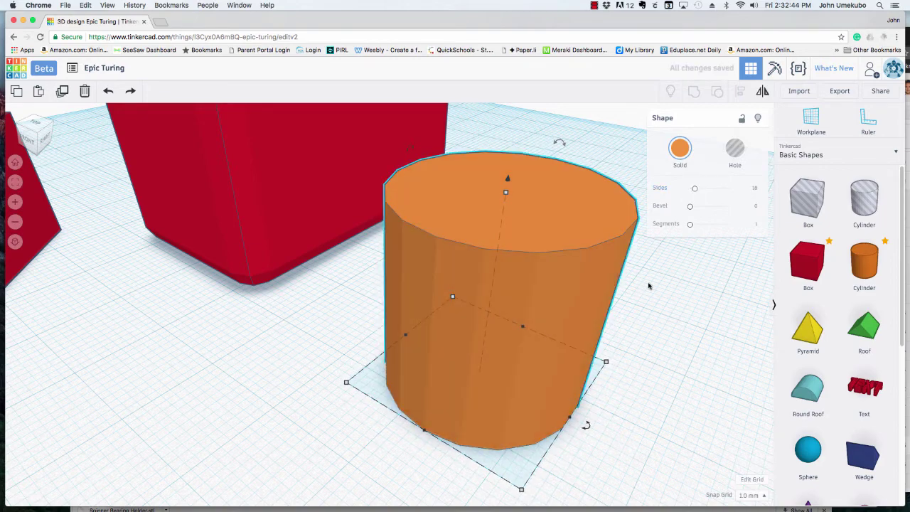
pyautogui.moveTo(648, 286); pyautogui.dragTo(625, 288, button='right')
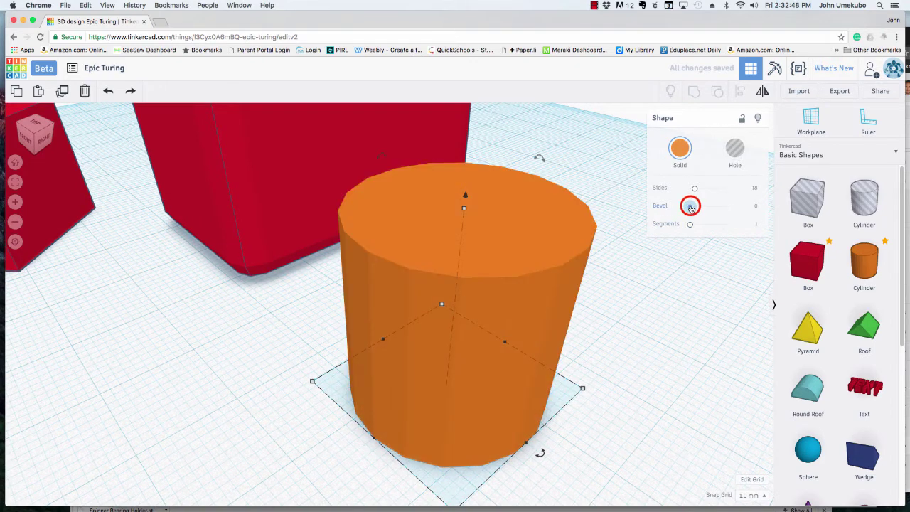
# Give the orange cylinder a 1.77 bevel and raise its Sides back to 38.
pyautogui.moveTo(690, 207); pyautogui.dragTo(720, 208)
pyautogui.scroll(3, 605, 266)
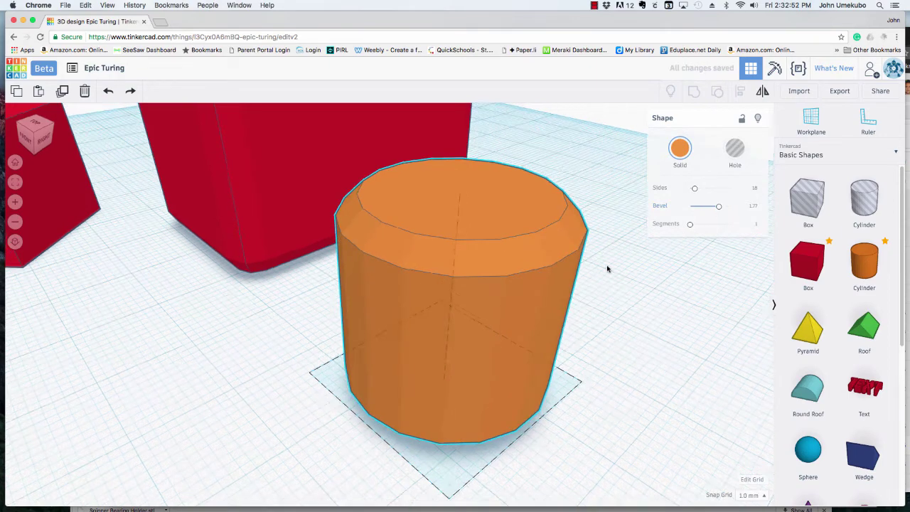
pyautogui.moveTo(605, 266); pyautogui.dragTo(622, 275, button='right')
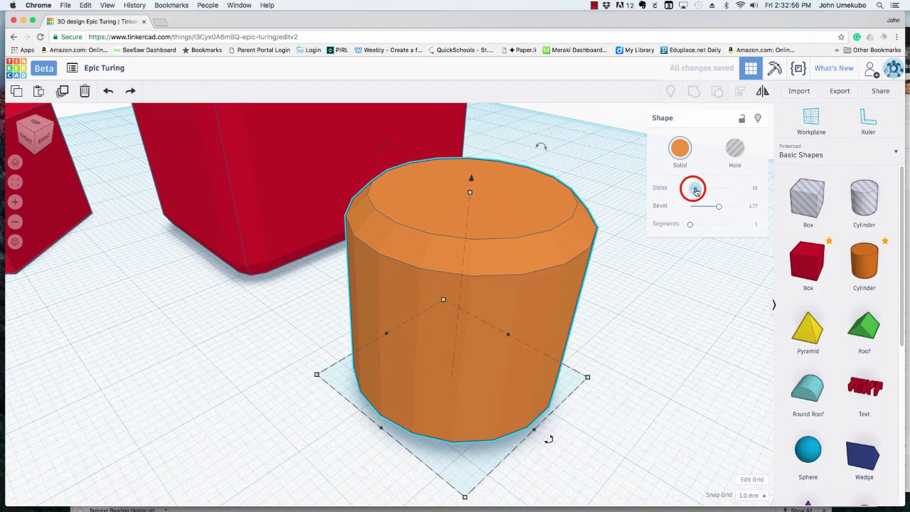
pyautogui.moveTo(696, 190); pyautogui.dragTo(708, 190)
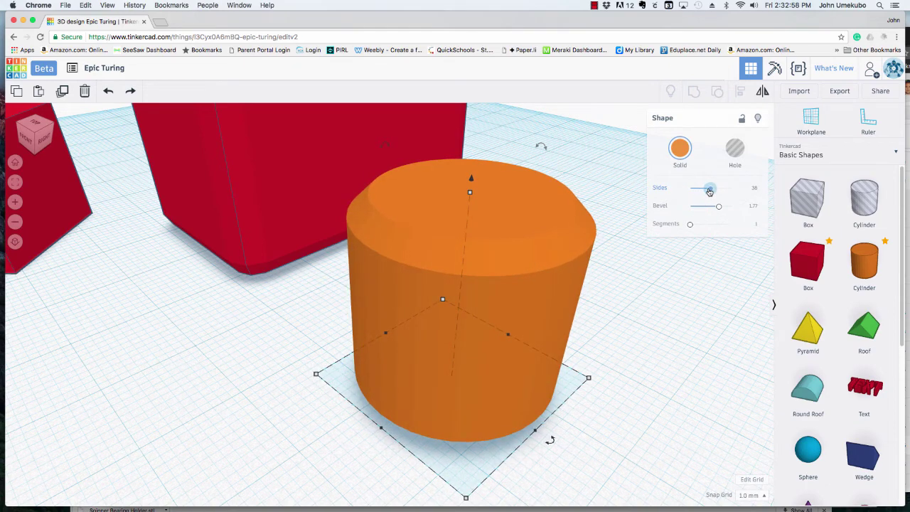
pyautogui.scroll(5, 538, 303)
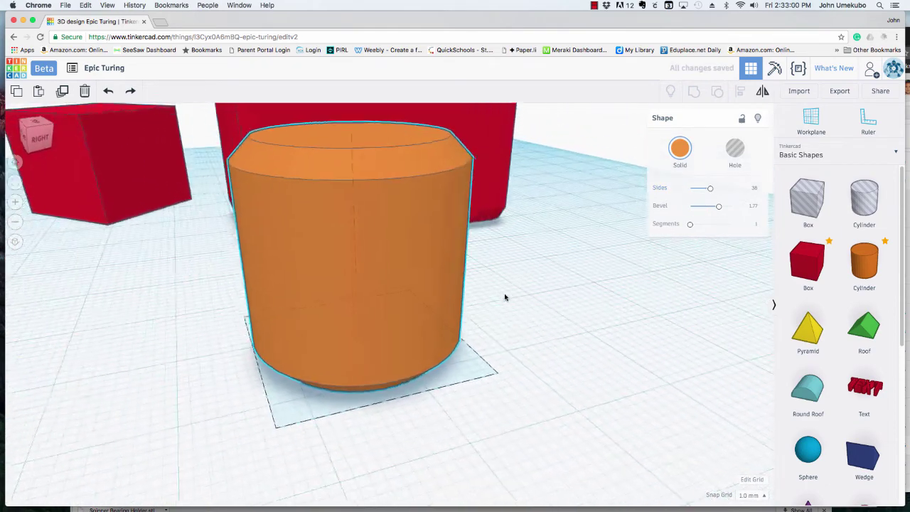
pyautogui.moveTo(505, 297); pyautogui.dragTo(549, 305, button='right')
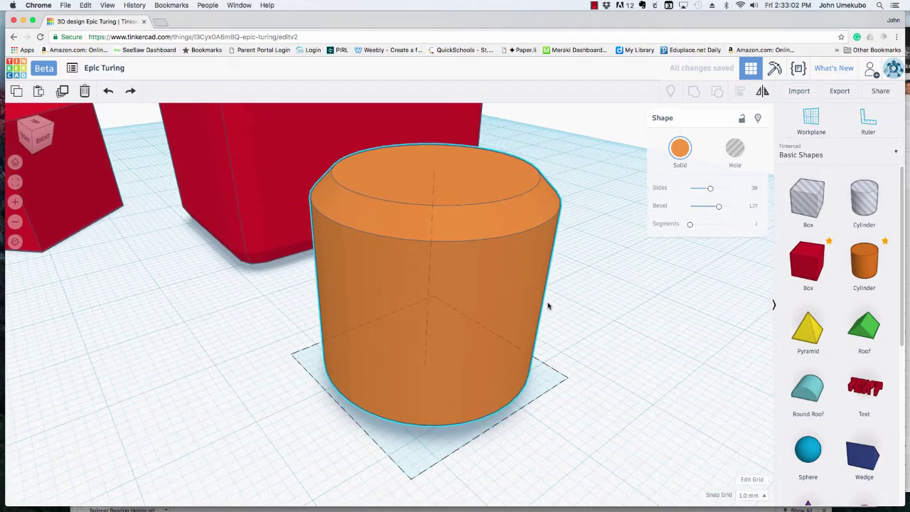
# Raise the cylinder's bevel Segments to 6, then lower them to 3.
pyautogui.moveTo(690, 228); pyautogui.dragTo(710, 226)
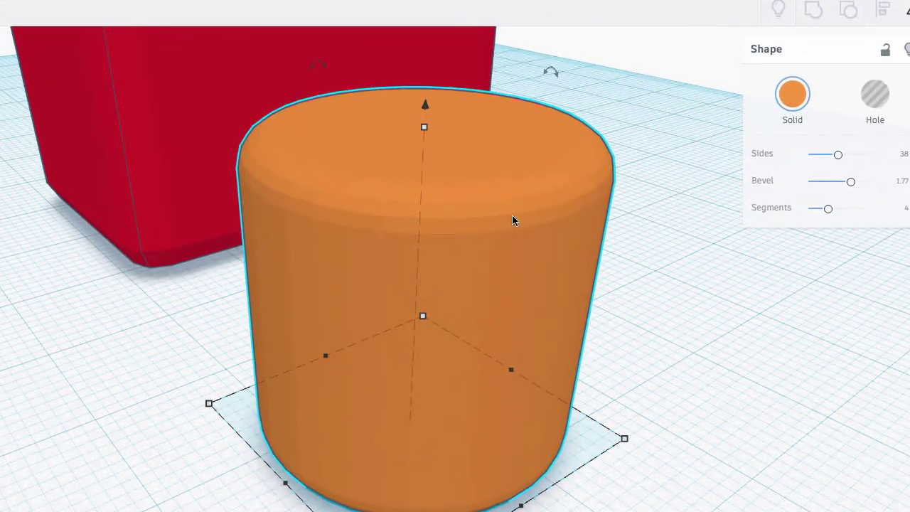
pyautogui.moveTo(830, 213); pyautogui.dragTo(845, 213)
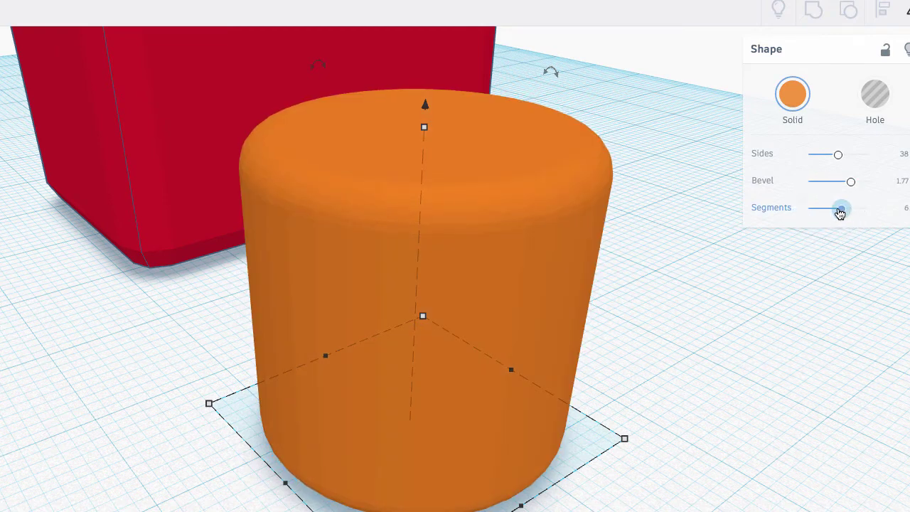
pyautogui.moveTo(830, 213); pyautogui.dragTo(815, 211)
pyautogui.scroll(5, 594, 322)
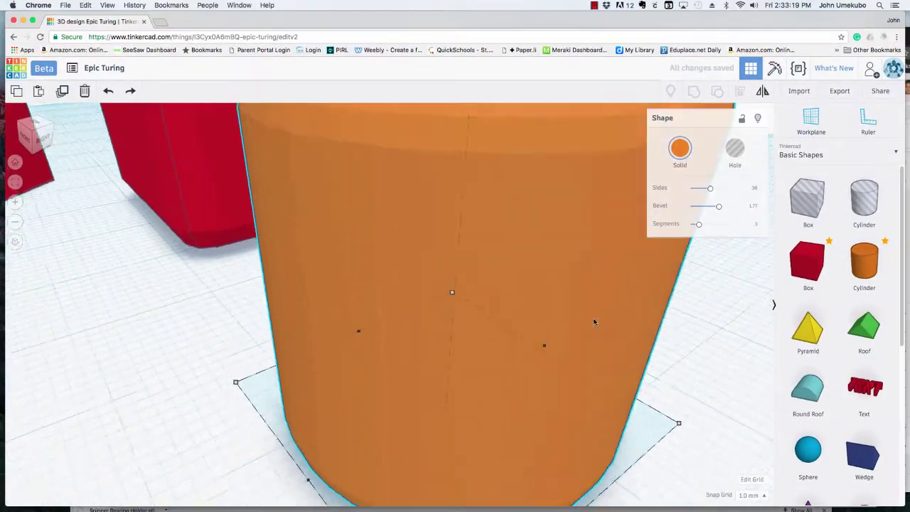
pyautogui.scroll(-7, 597, 324)
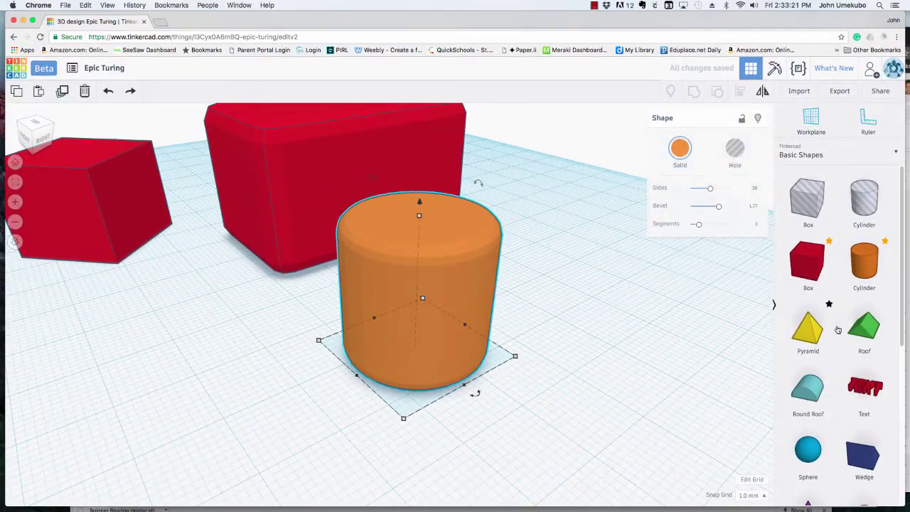
# Place a yellow pyramid beside the cylinder and raise its Sides from 4 to 8.
pyautogui.moveTo(809, 317); pyautogui.dragTo(579, 314)
pyautogui.moveTo(690, 189)
pyautogui.mouseDown()
pyautogui.moveTo(729, 193)
pyautogui.moveTo(697, 190)
pyautogui.mouseUp()
pyautogui.scroll(-2, 833, 370)
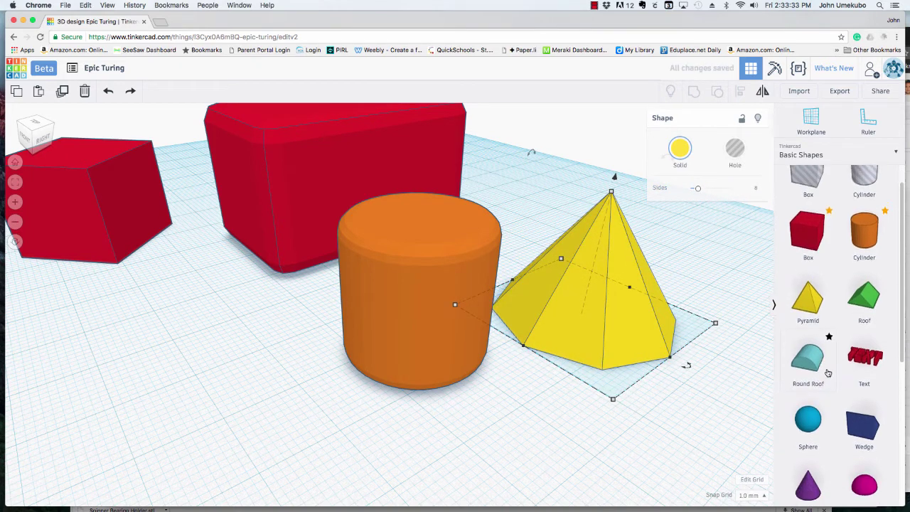
pyautogui.scroll(1, 832, 349)
pyautogui.scroll(-1, 838, 345)
pyautogui.scroll(1, 840, 368)
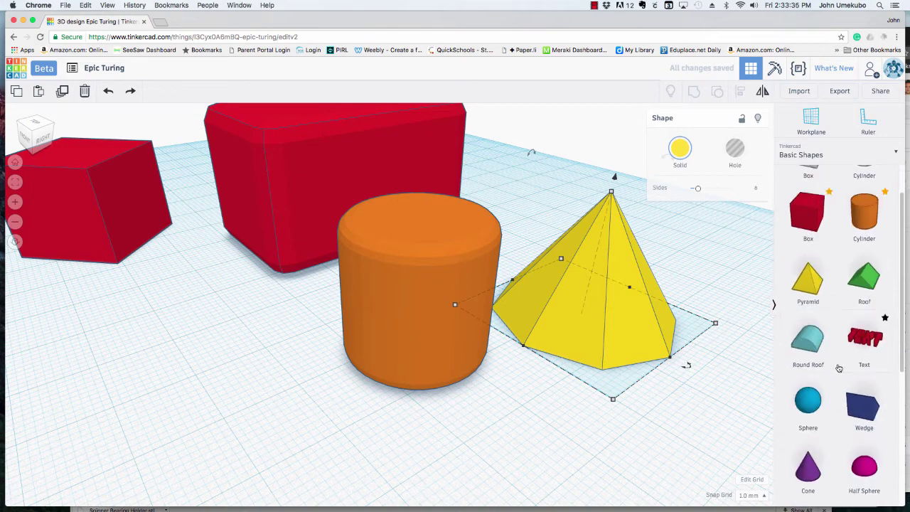
# Place a red Text shape on the workplane in front of the cylinder.
pyautogui.click(871, 344)
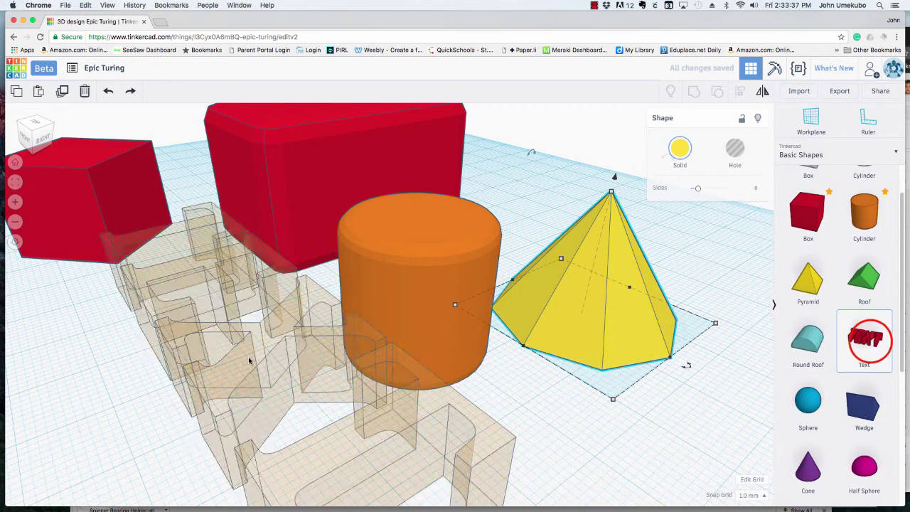
pyautogui.click(240, 359)
pyautogui.moveTo(186, 380)
pyautogui.mouseDown(button='right')
pyautogui.moveTo(143, 382)
pyautogui.moveTo(202, 384)
pyautogui.mouseUp(button='right')
# Replace the placeholder TEXT with the user's first name and set the font to Sans Mono.
pyautogui.click(704, 189)
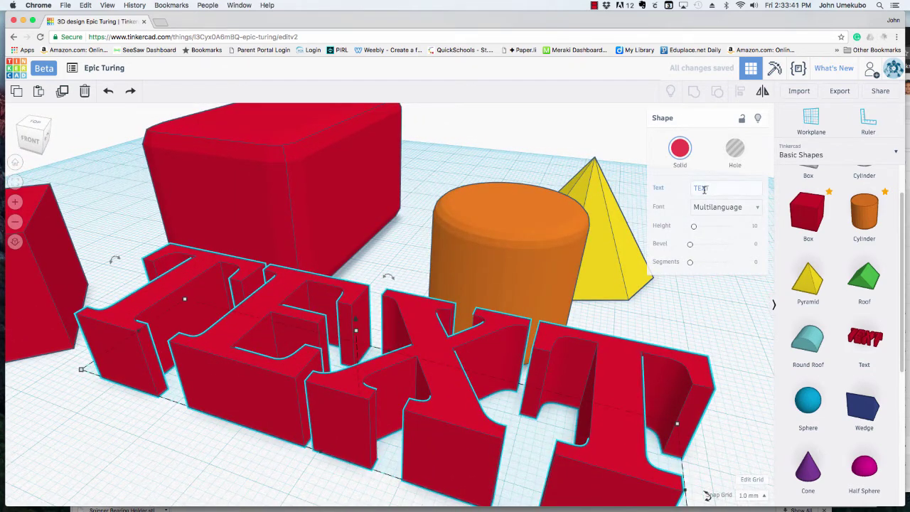
pyautogui.moveTo(715, 189); pyautogui.dragTo(689, 191)
pyautogui.write('John')
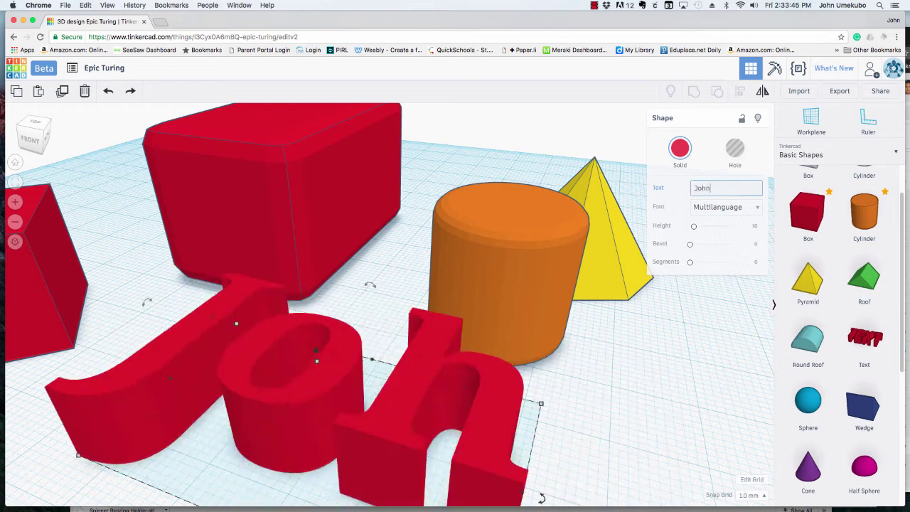
pyautogui.click(748, 208)
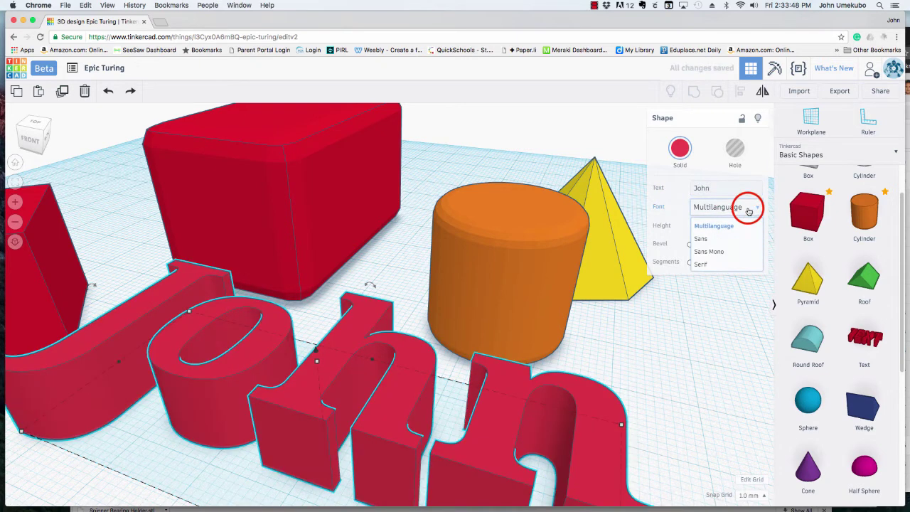
pyautogui.click(716, 252)
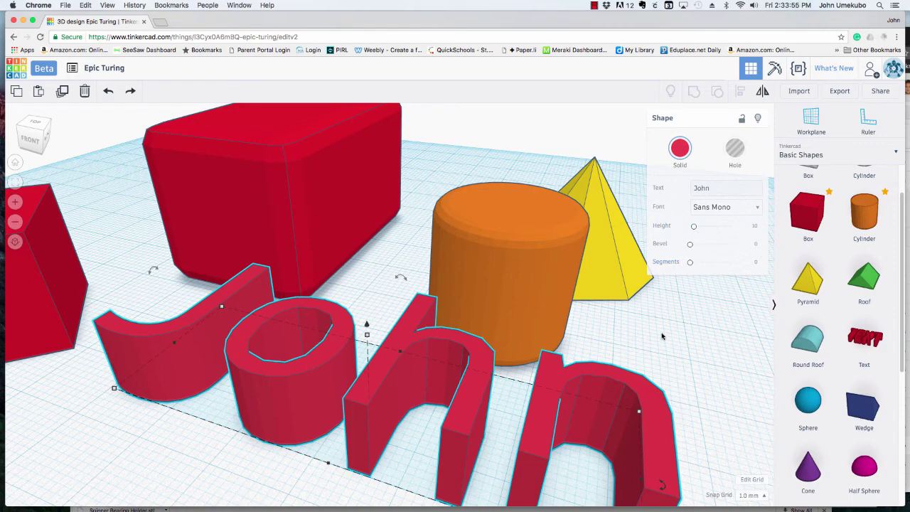
pyautogui.scroll(-5, 660, 334)
pyautogui.scroll(3, 502, 317)
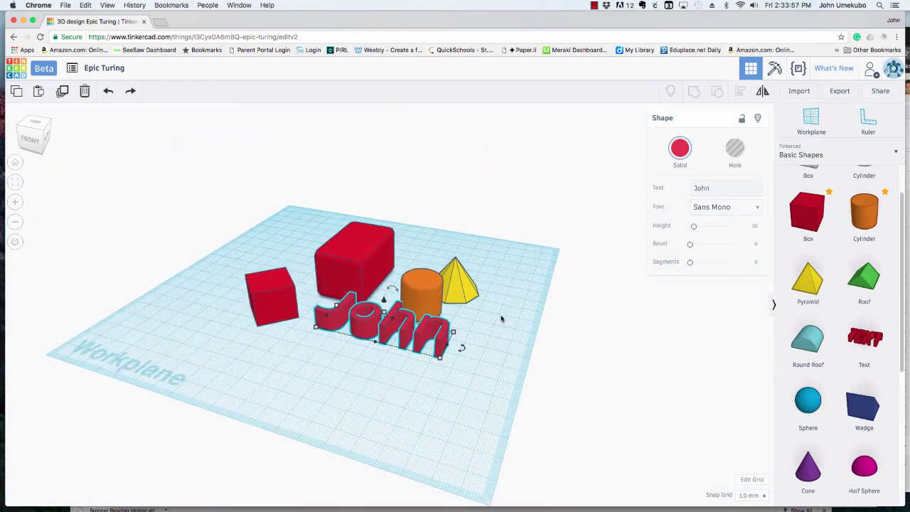
pyautogui.scroll(3, 502, 317)
pyautogui.scroll(-2, 517, 315)
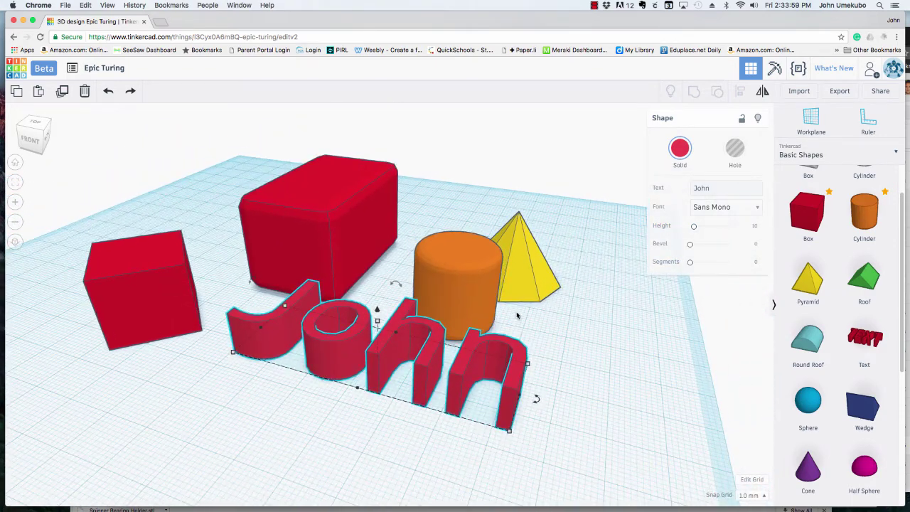
pyautogui.moveTo(547, 313); pyautogui.dragTo(610, 309, button='middle')
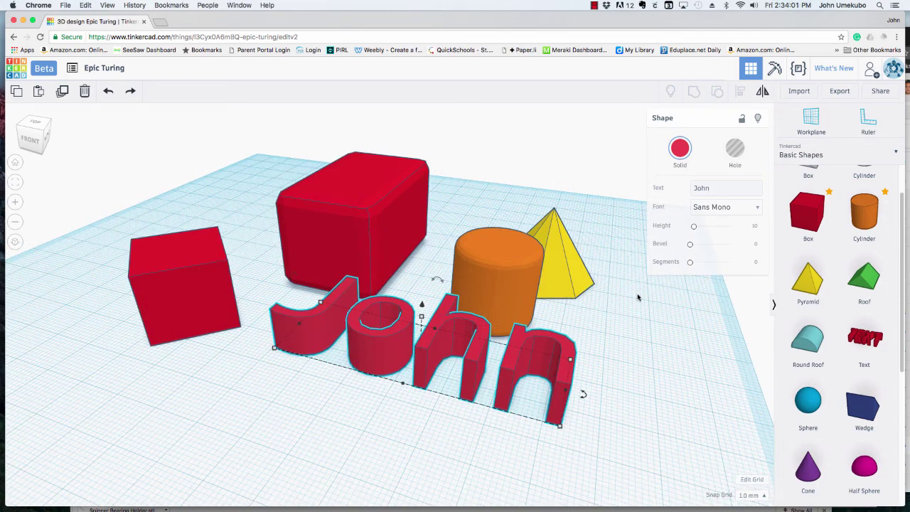
pyautogui.moveTo(638, 297)
pyautogui.mouseDown(button='right')
pyautogui.moveTo(595, 325)
pyautogui.moveTo(620, 325)
pyautogui.moveTo(628, 311)
pyautogui.mouseUp(button='right')
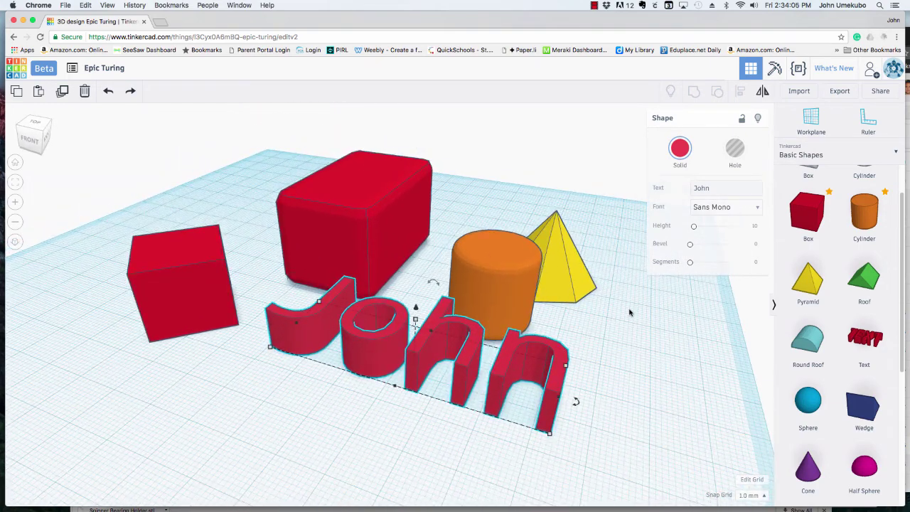